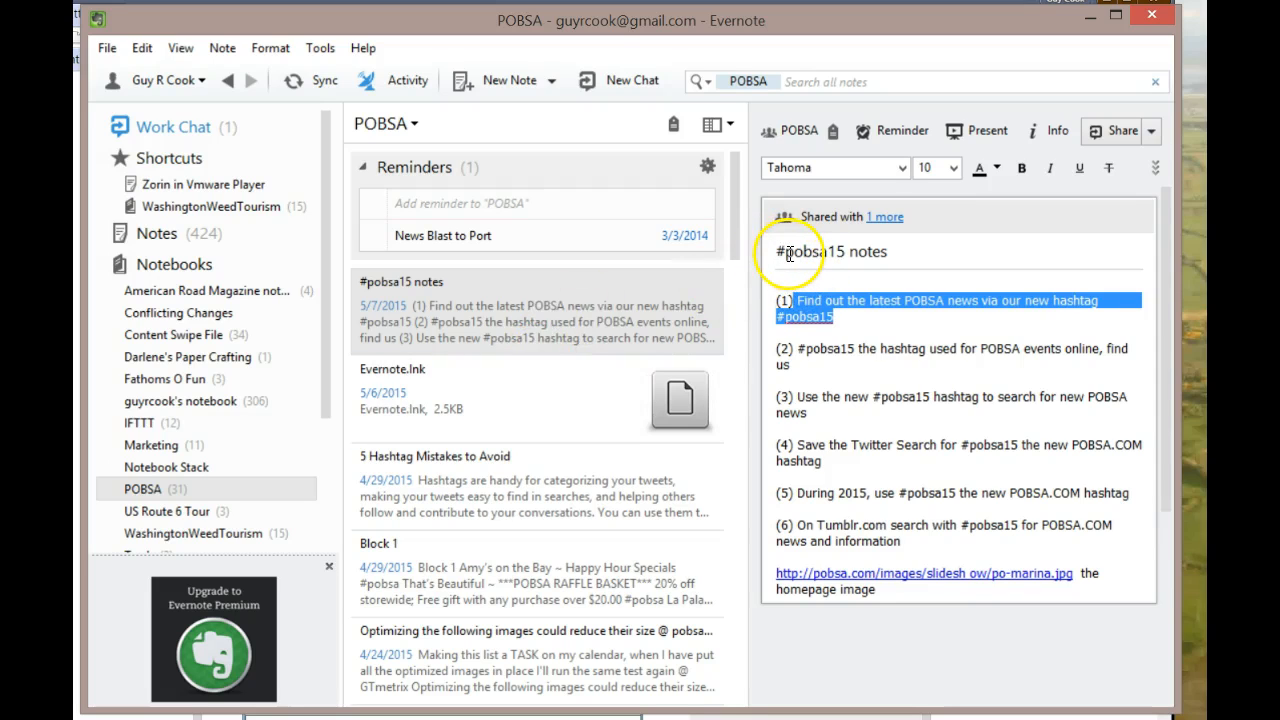
Select the #pobsa15 hashtag in the note title and move the Evernote window aside to reveal Pablo
click(843, 251)
drag(843, 251, 775, 251)
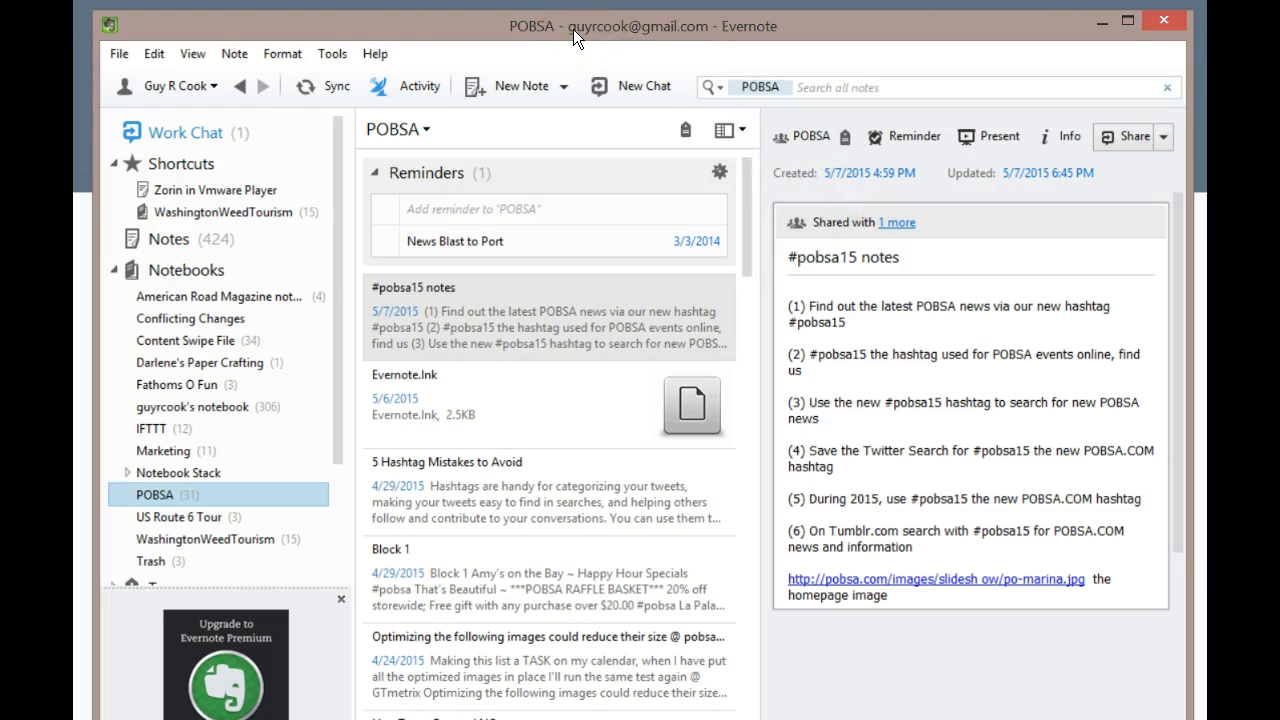
drag(573, 29, 1207, 170)
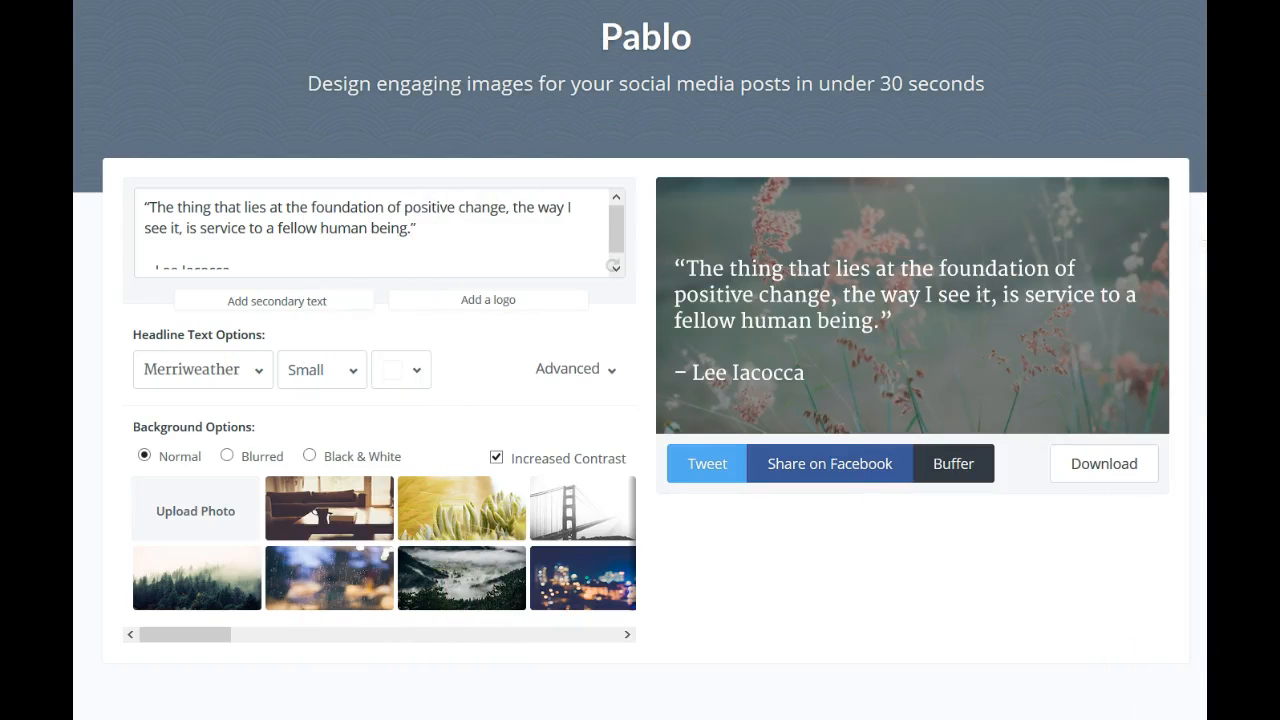
click(1107, 371)
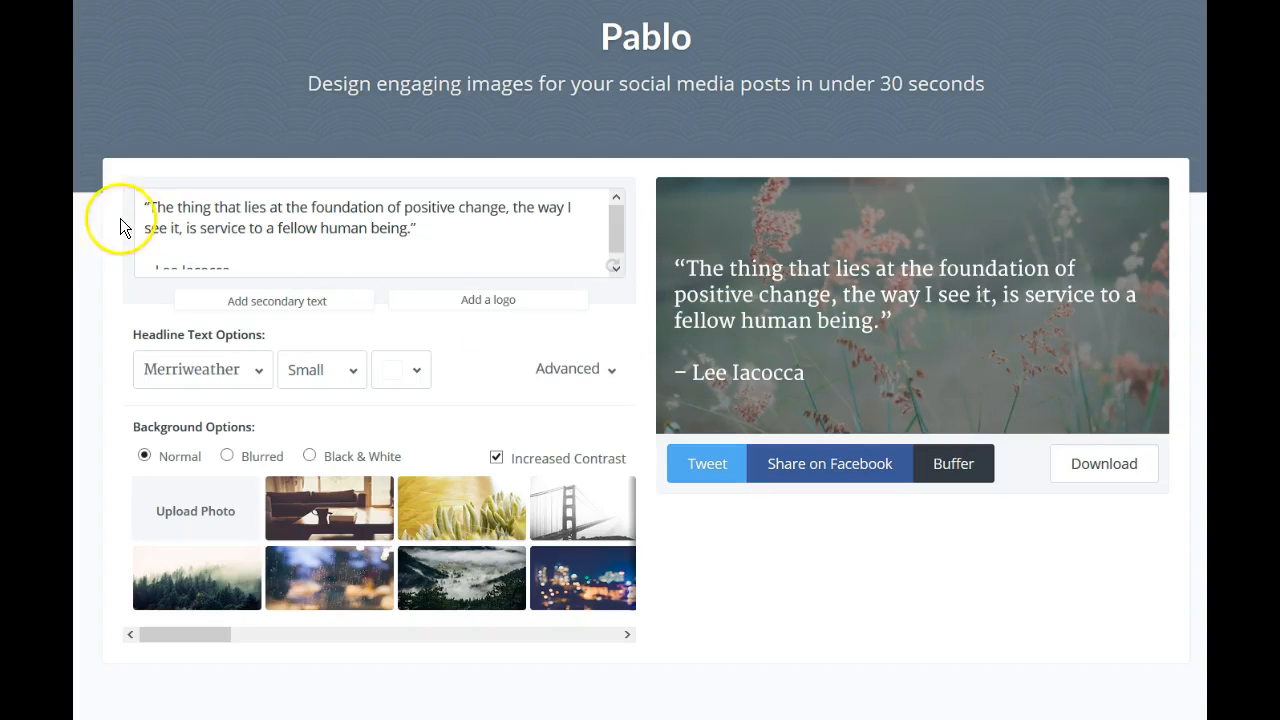
drag(146, 206, 319, 268)
Paste the POBSA #pobsa15 news line over the sample quote and drag the headline higher
text(Find out the latest POBSA news via our new hashtag #pobsa15)
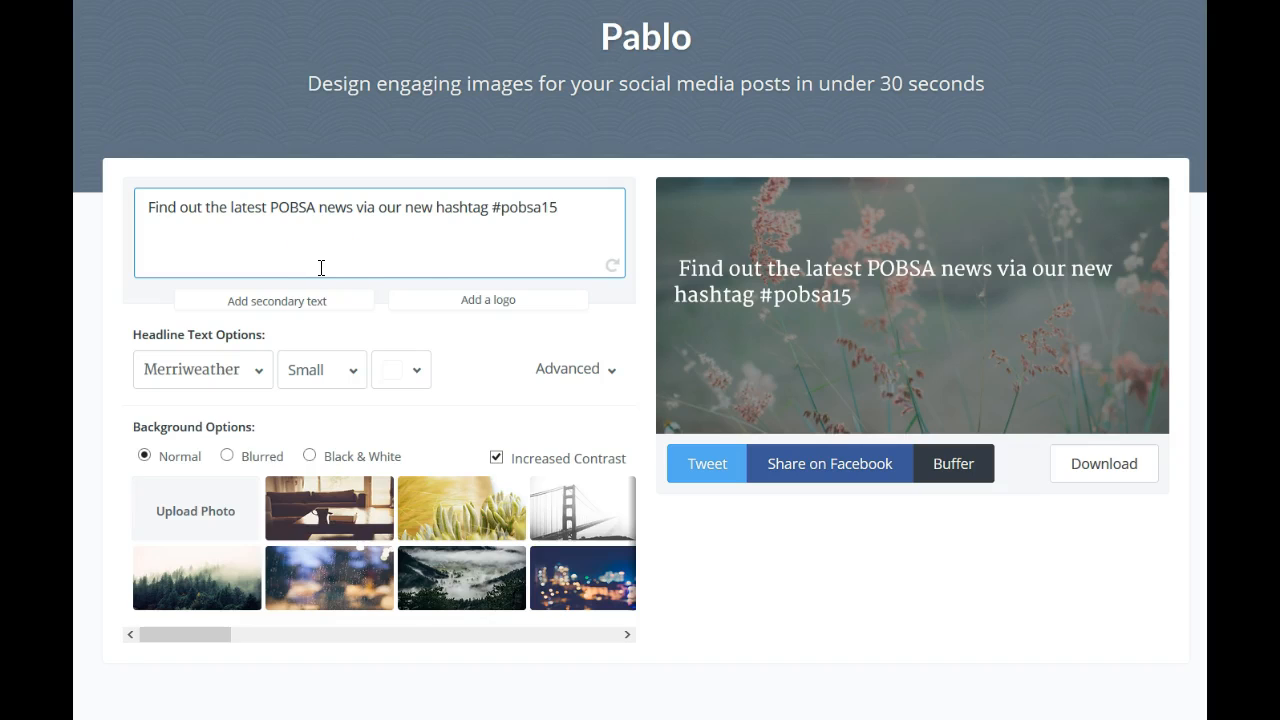
drag(835, 268, 923, 247)
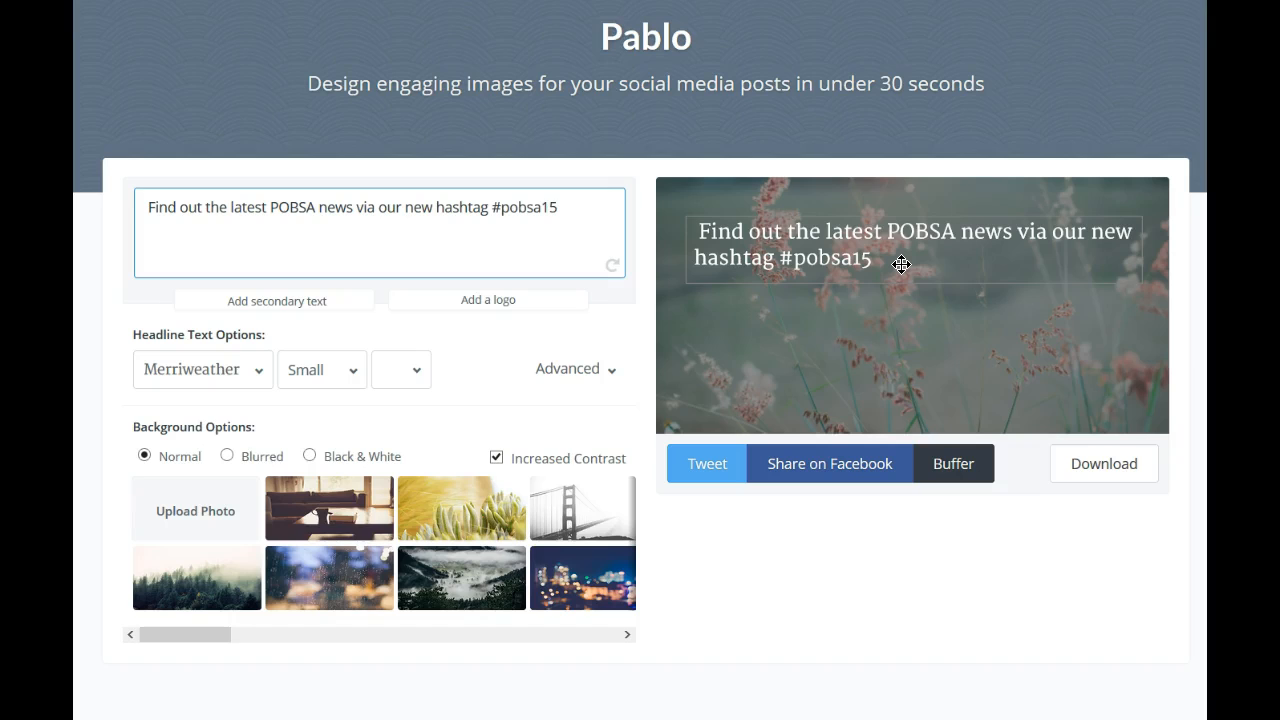
mouse_move(901, 0)
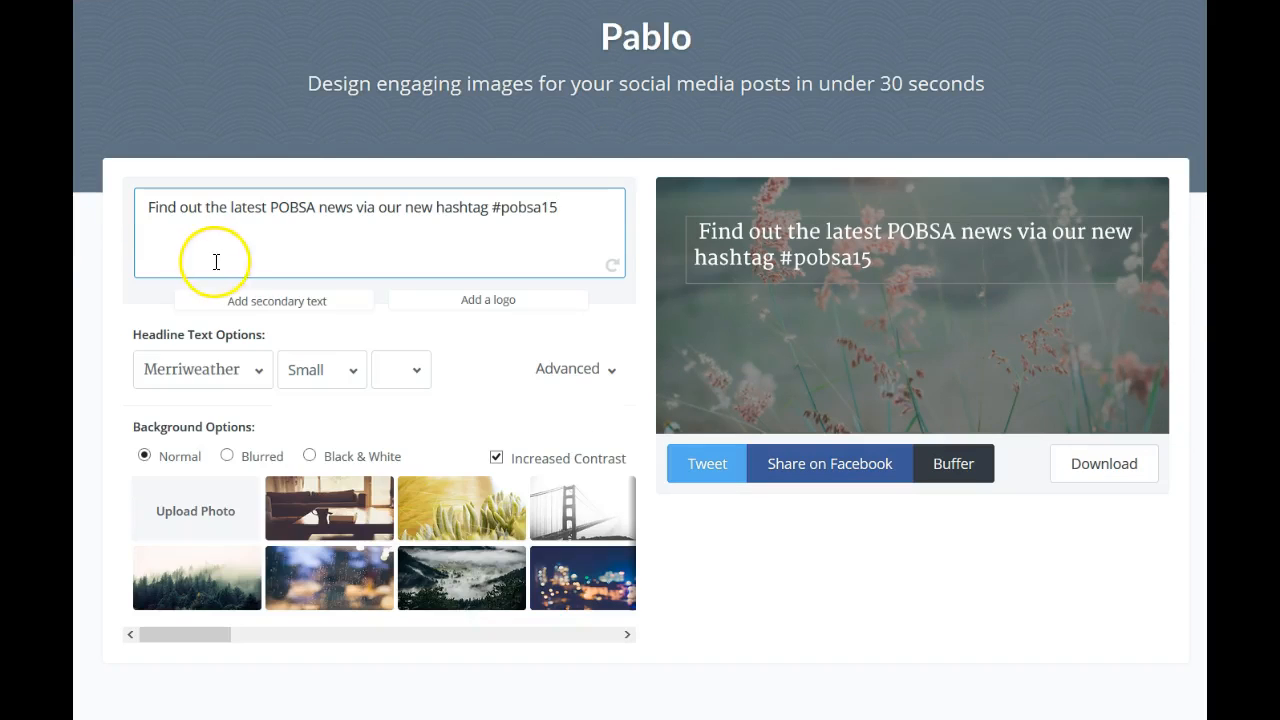
Add the author's Twitter handle as secondary text at the image's left, then begin adding a logo
click(281, 303)
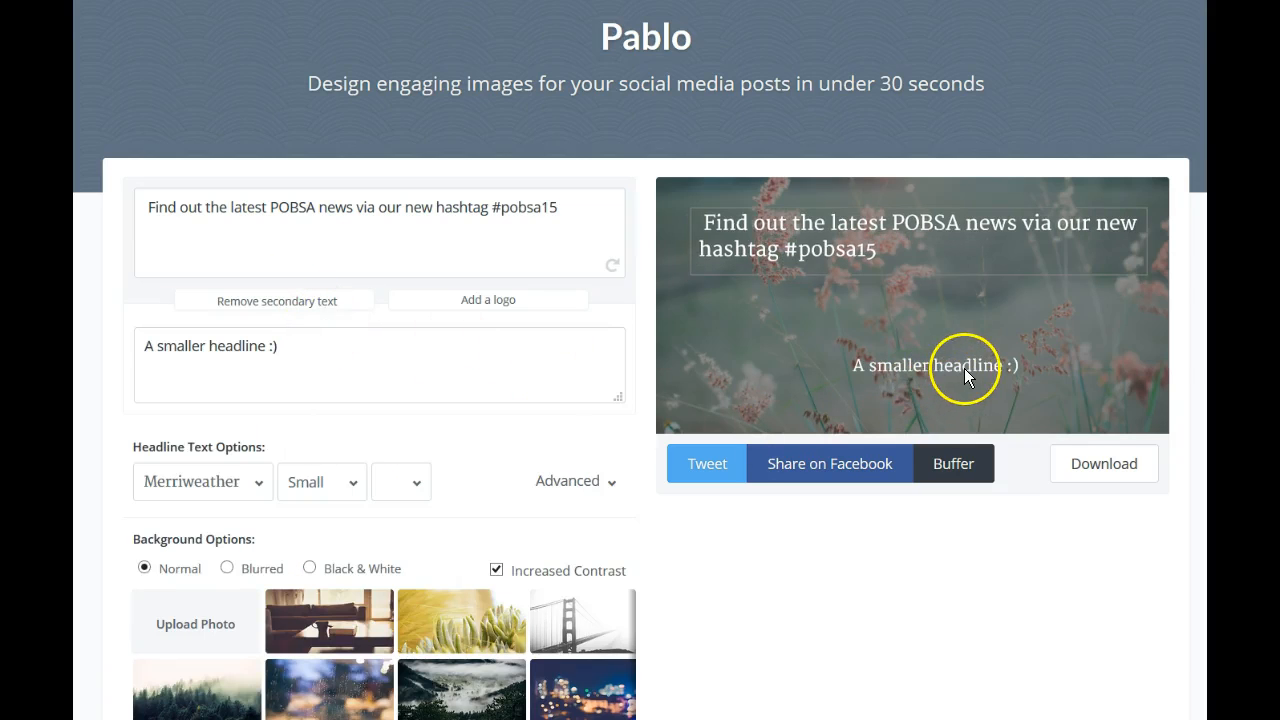
drag(282, 347, 146, 343)
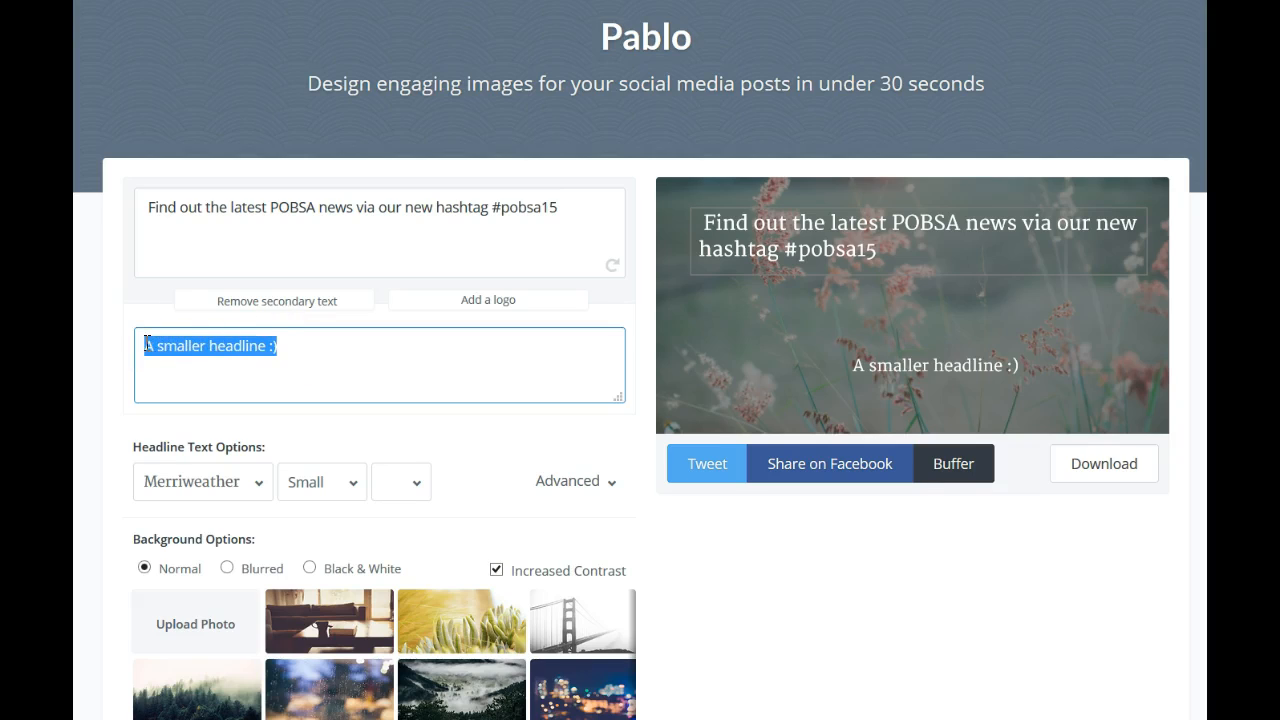
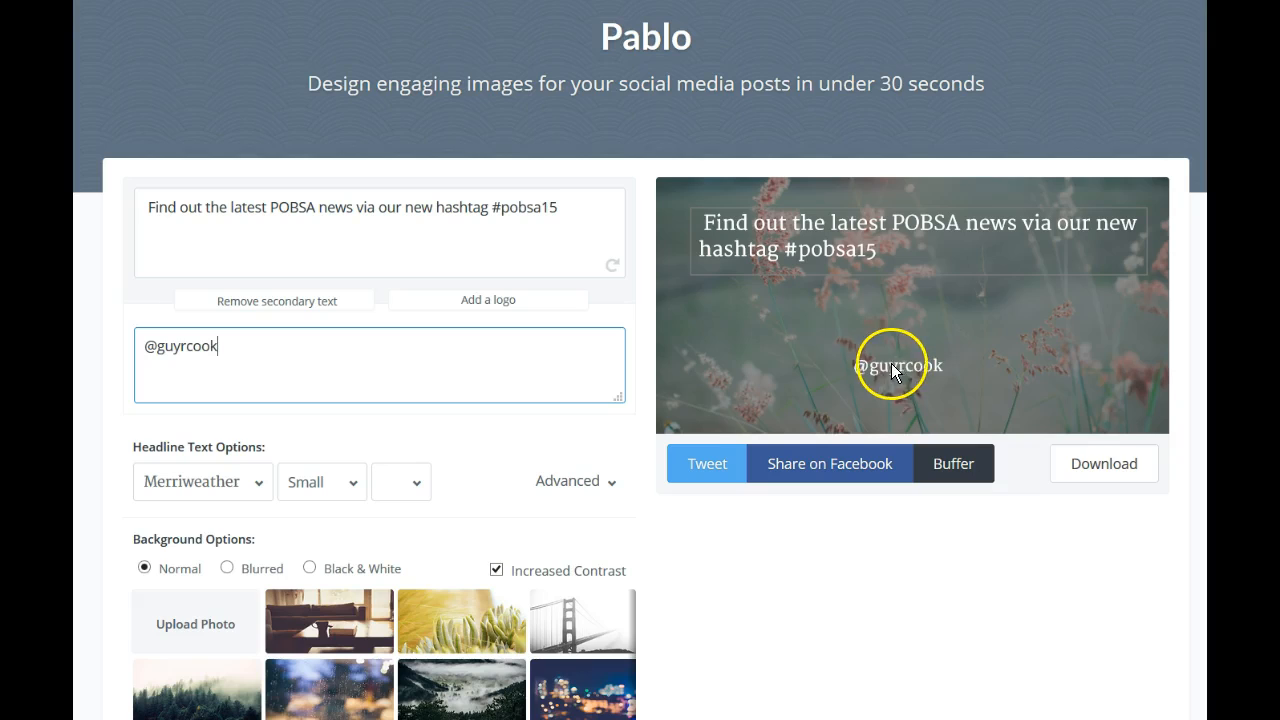
drag(886, 367, 739, 350)
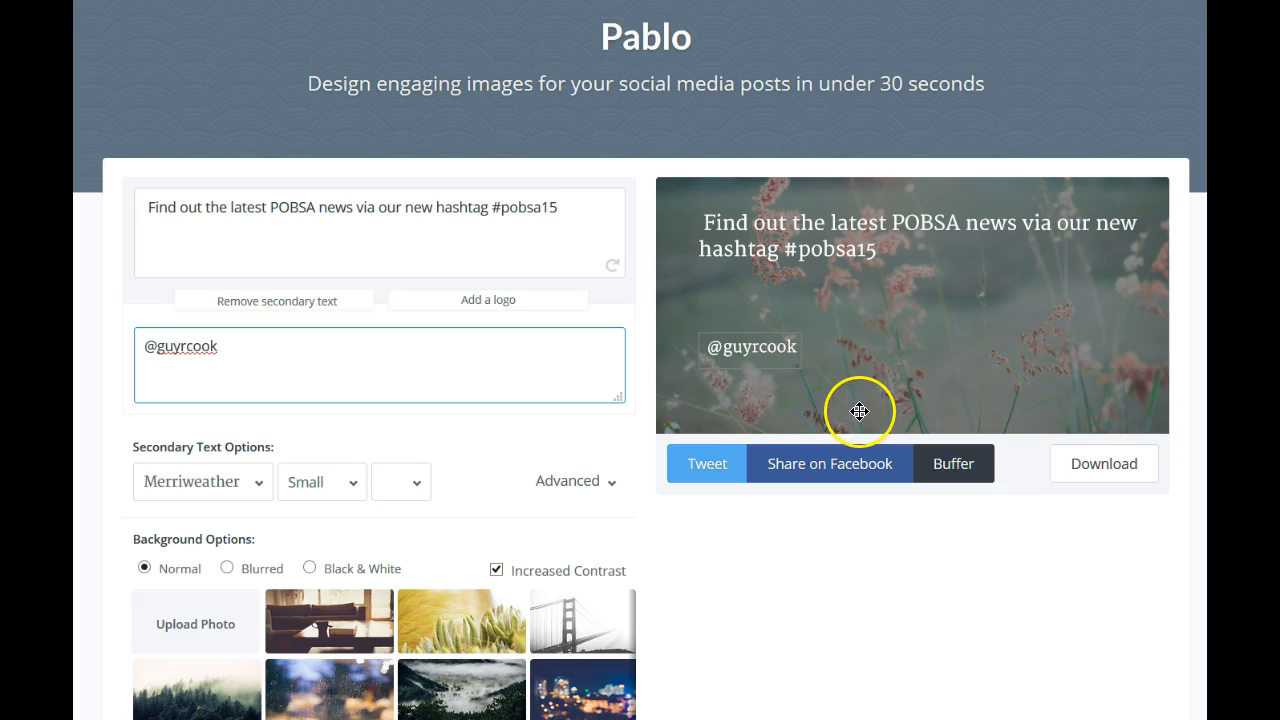
click(481, 303)
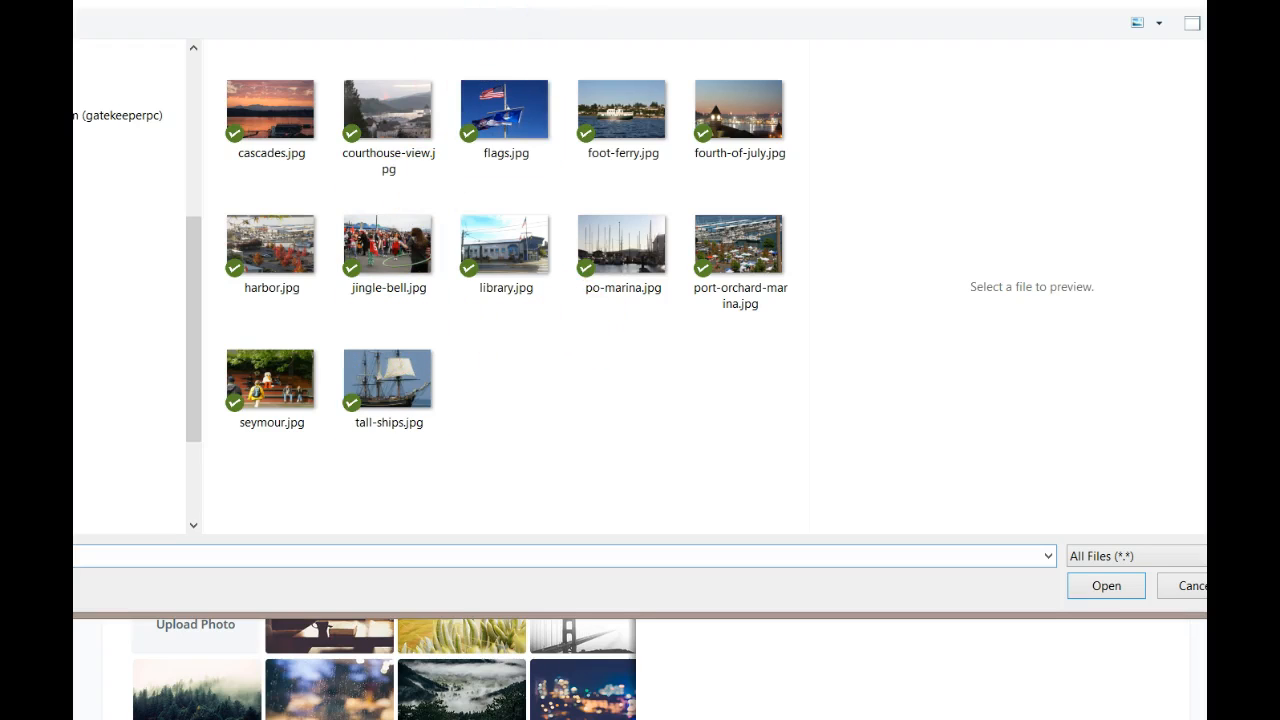
Load LogoForTheBag-POBSA.jpg from the LOGO folder and place it beside the handle text
click(480, 3)
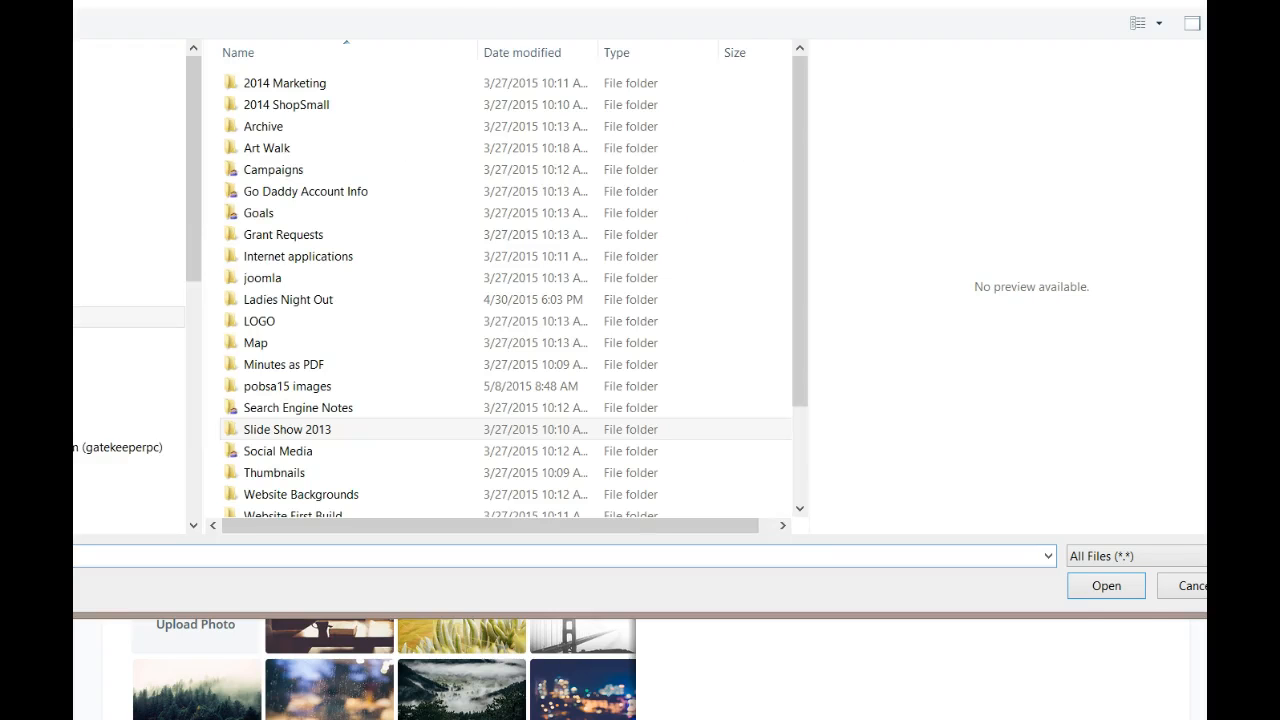
click(270, 325)
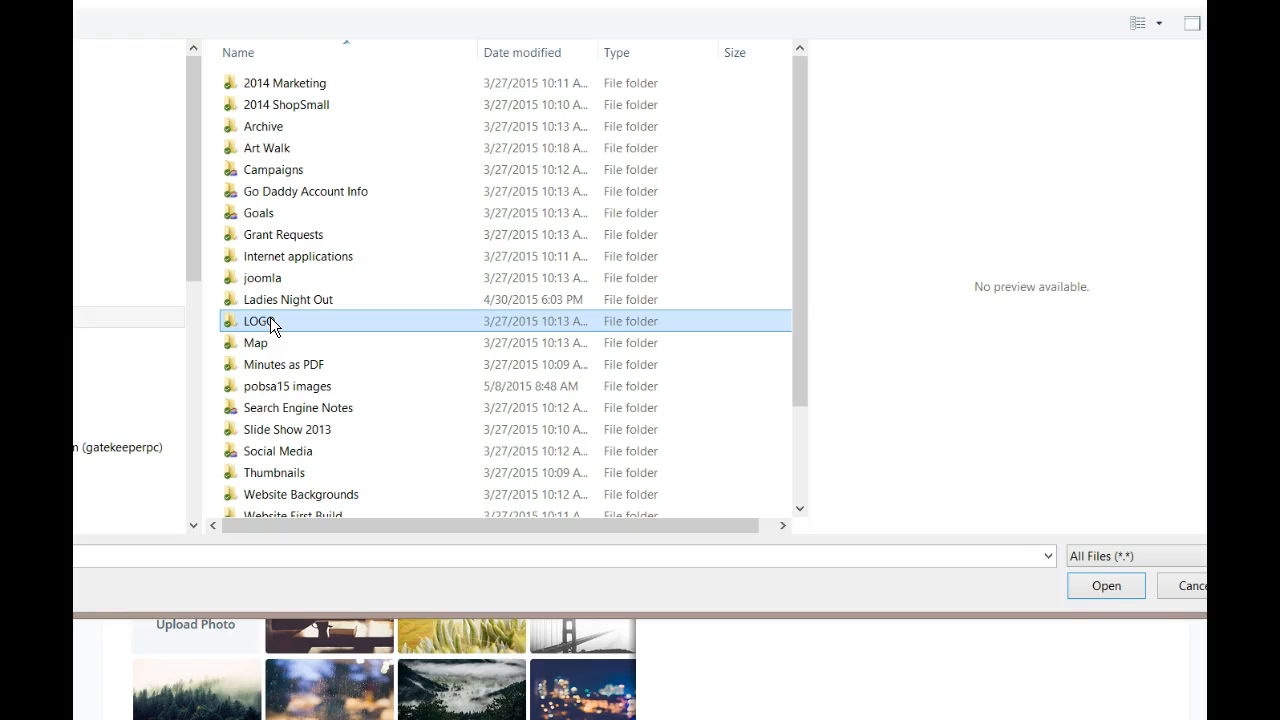
double_click(270, 325)
click(623, 133)
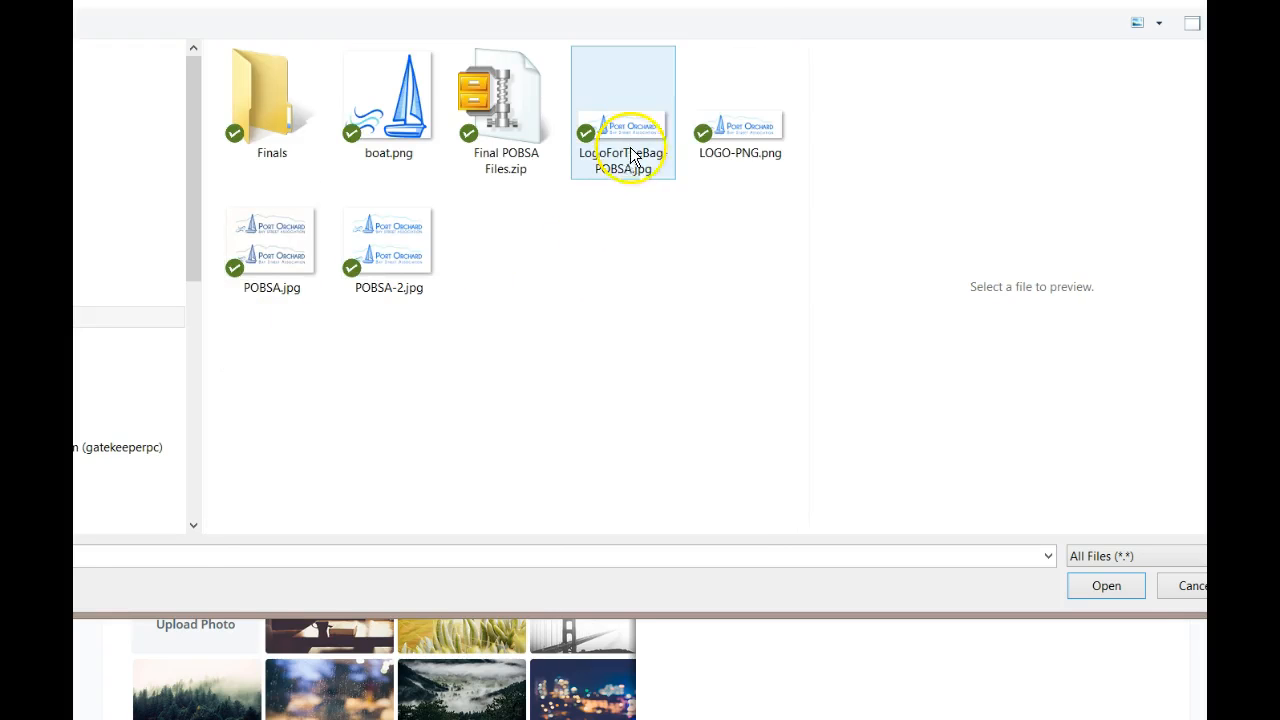
double_click(636, 136)
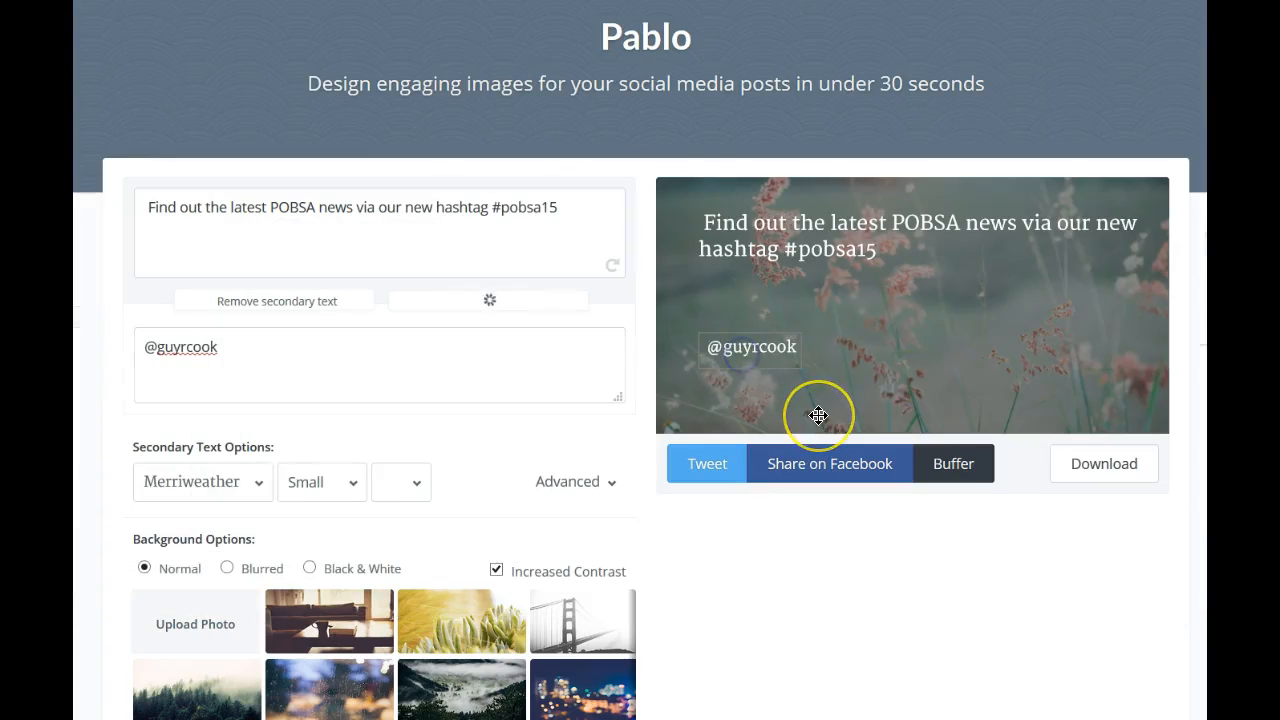
drag(900, 311, 914, 356)
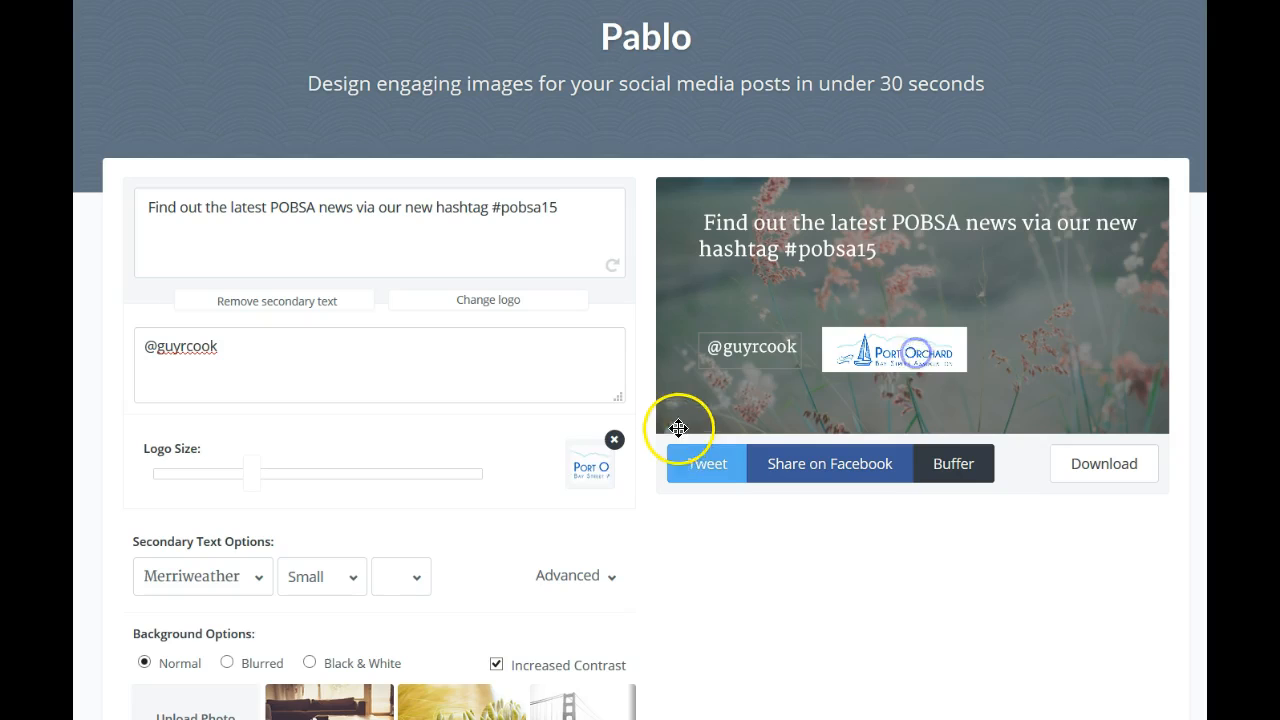
Enlarge the Port Orchard logo with the Logo Size slider and nudge it slightly right
drag(254, 489, 385, 494)
drag(951, 408, 969, 405)
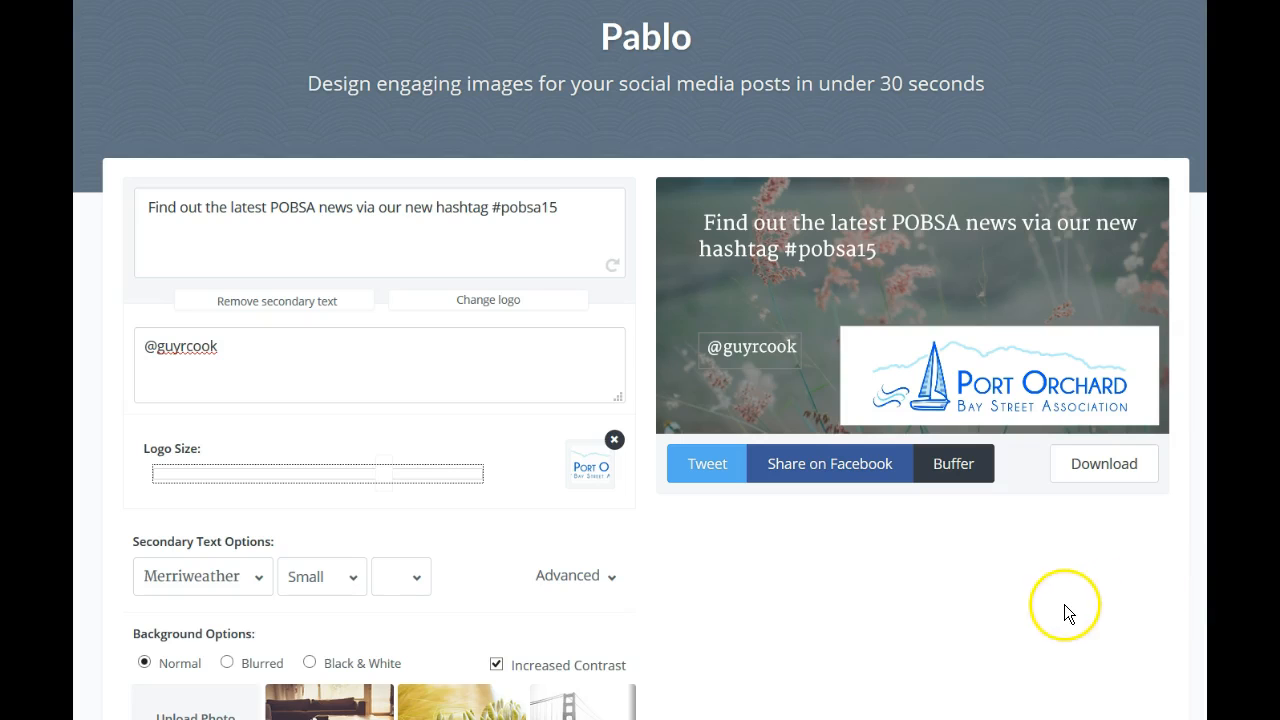
Upload po-marina.jpg from the Slide Show 2013 folder as the background photo
click(208, 702)
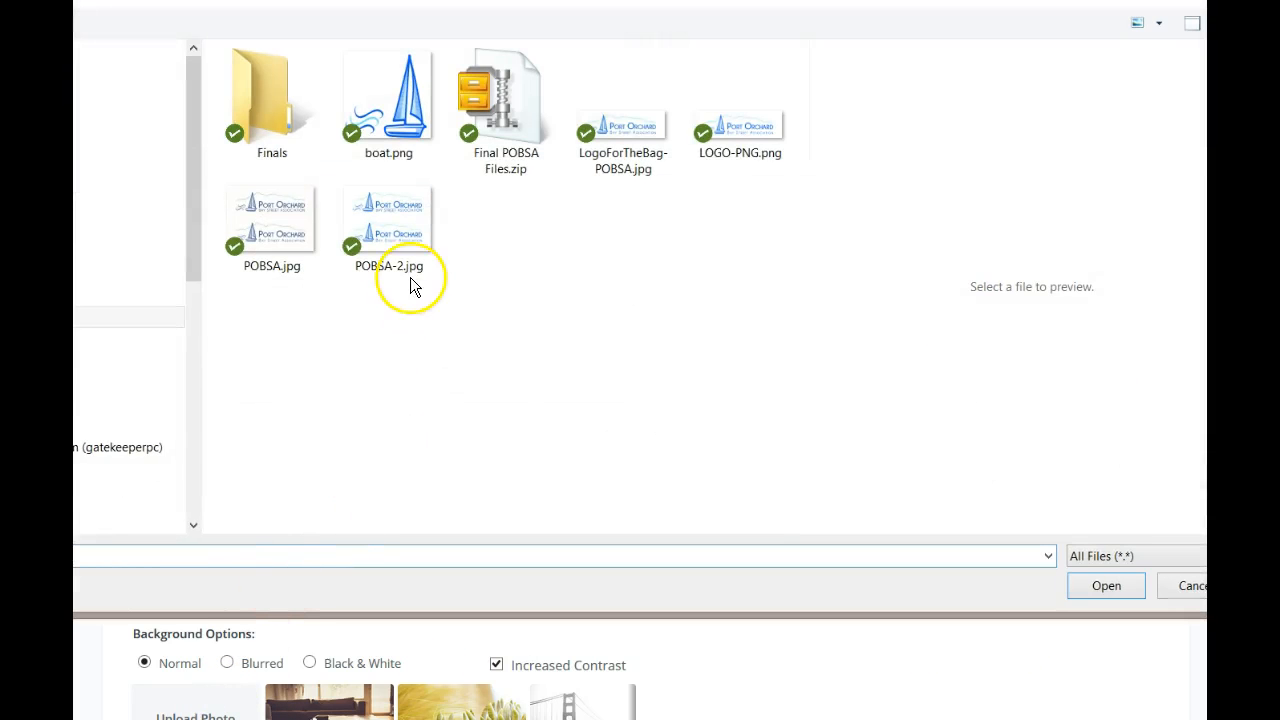
key(alt+Up)
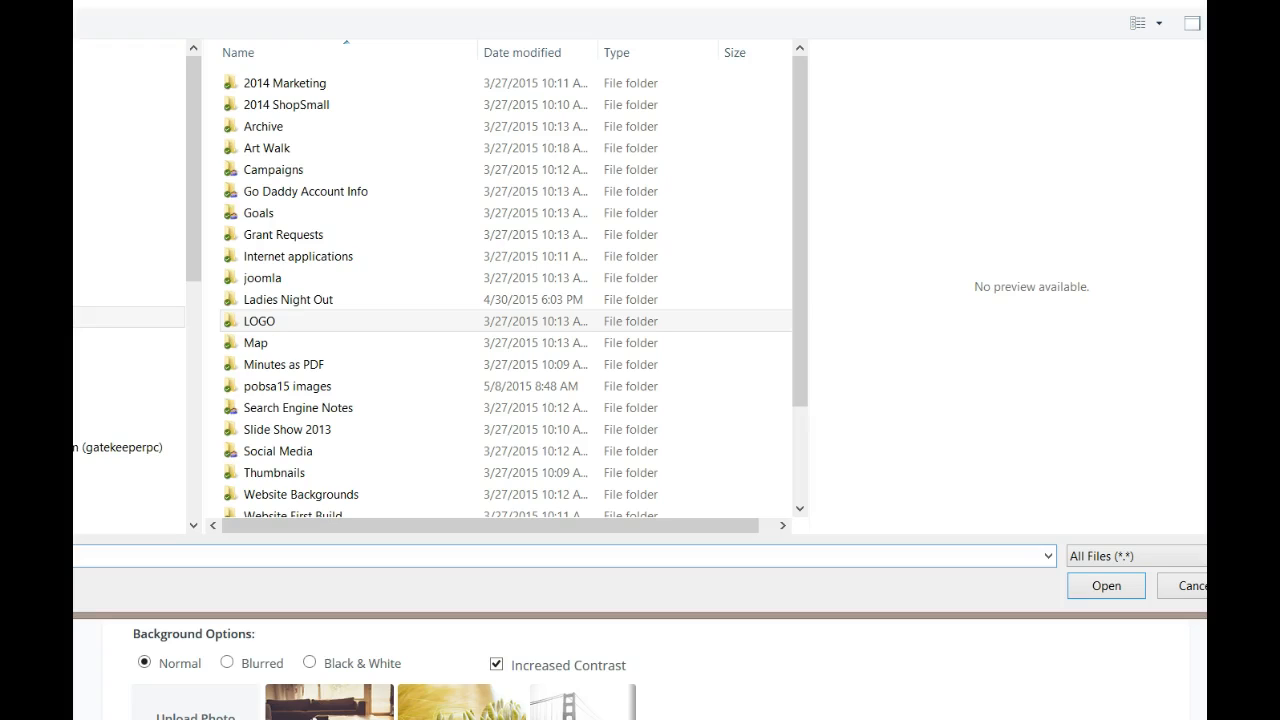
click(310, 112)
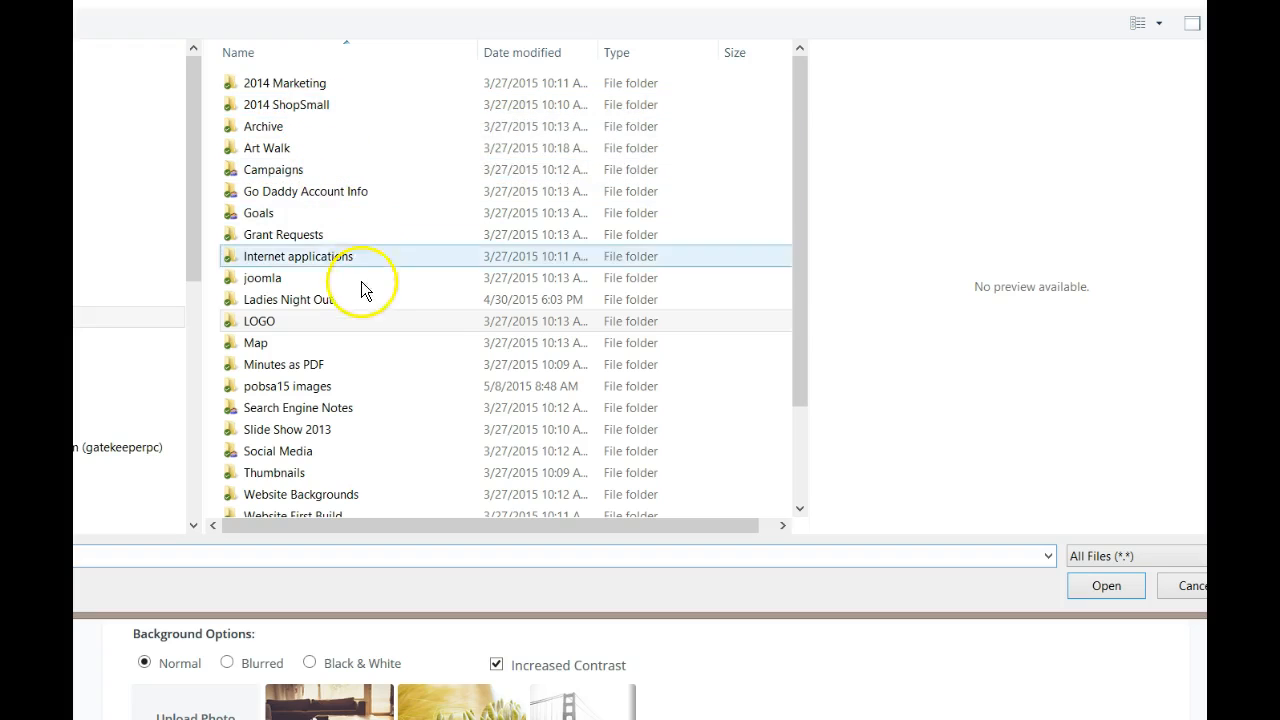
click(312, 436)
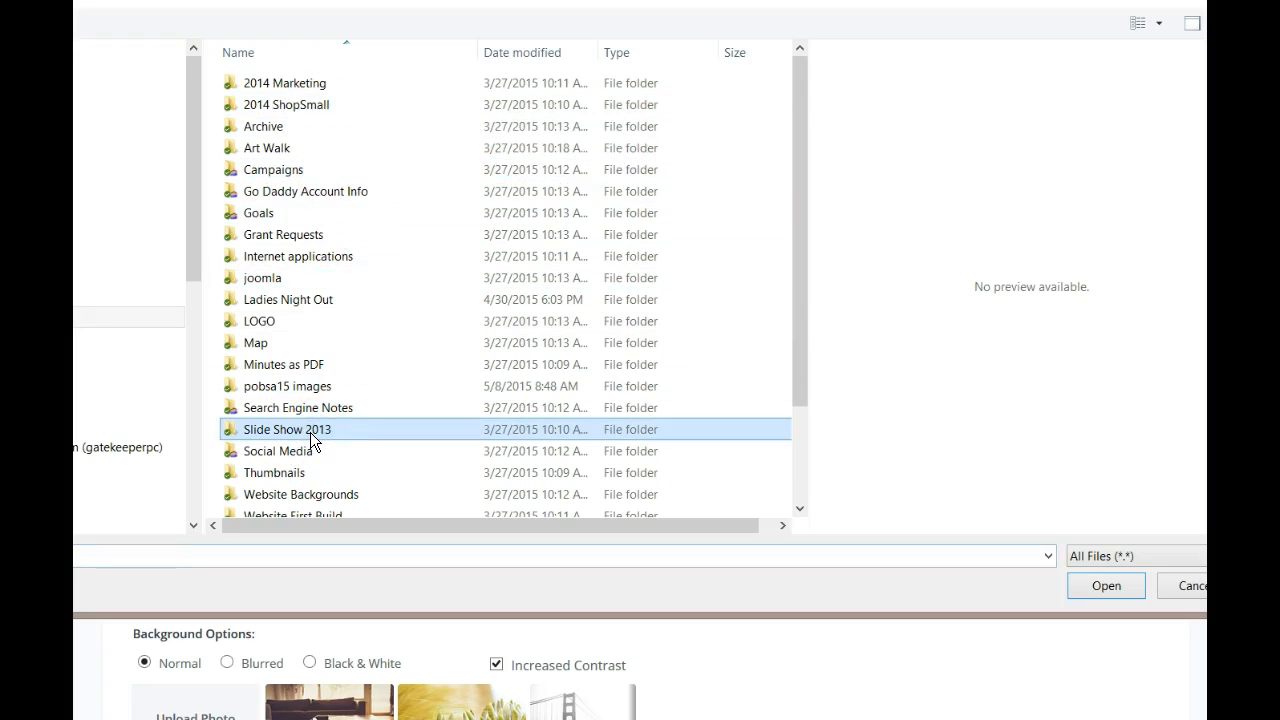
double_click(313, 431)
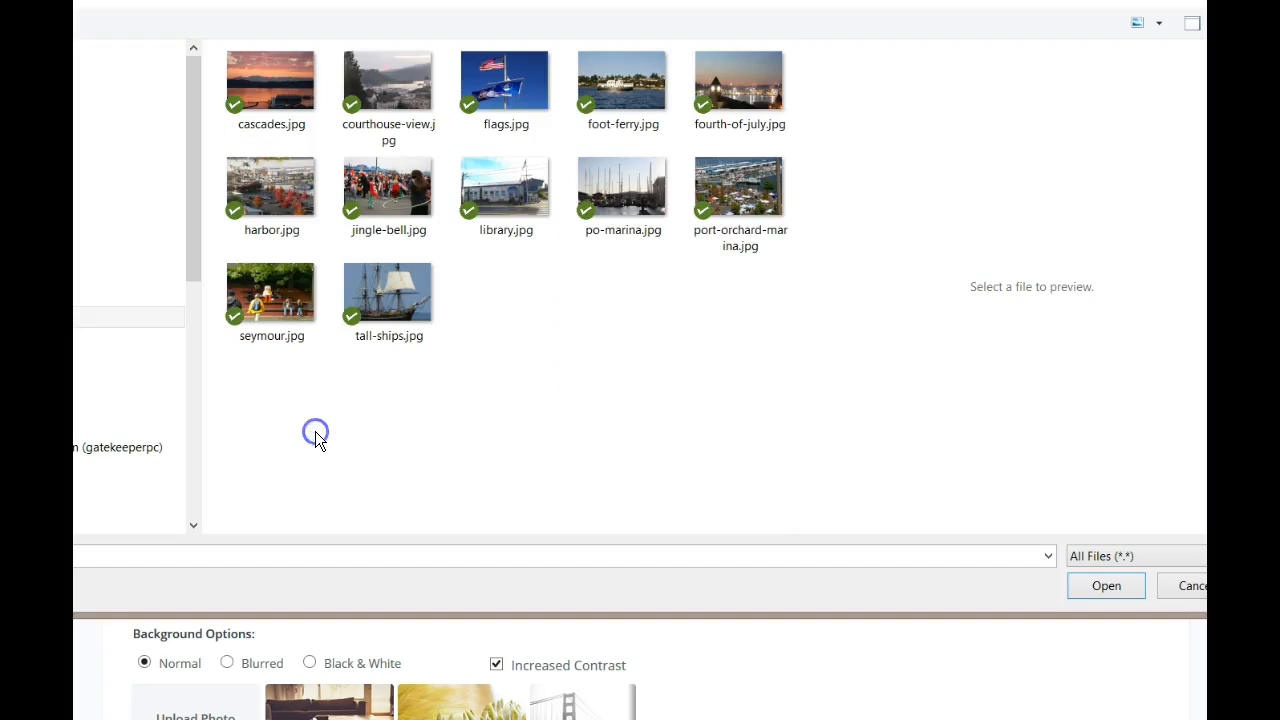
click(615, 195)
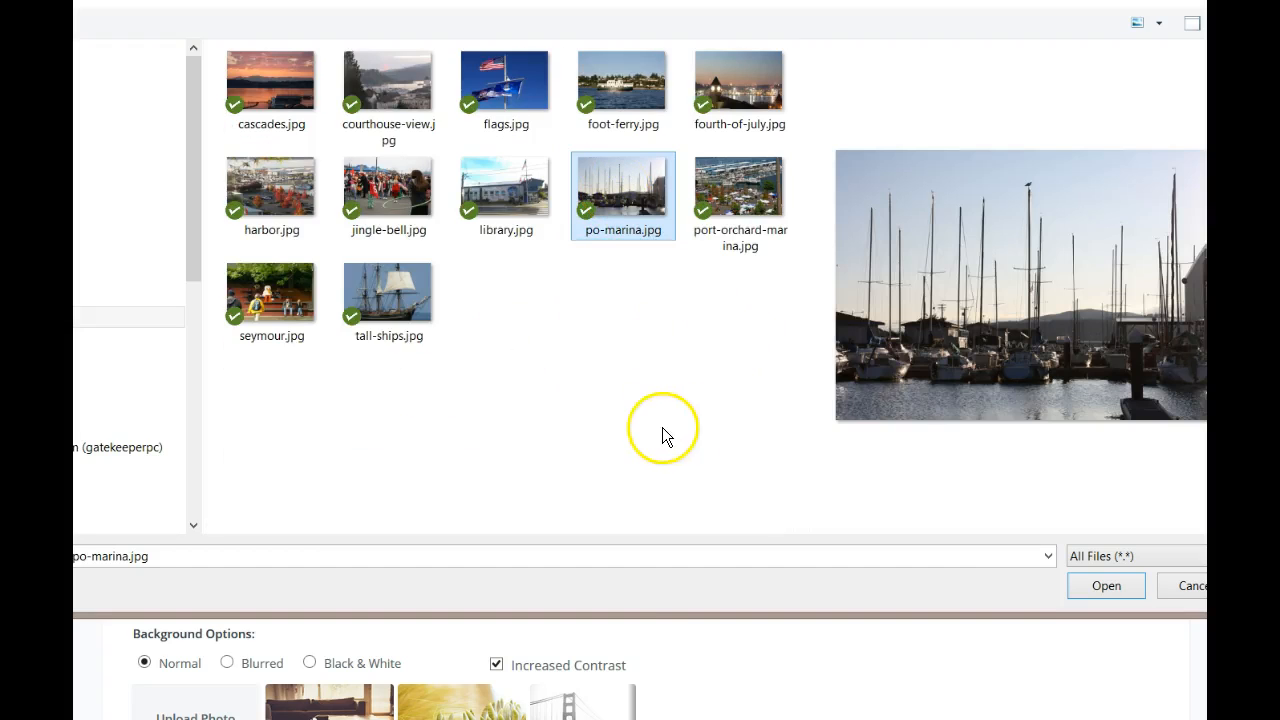
click(1124, 588)
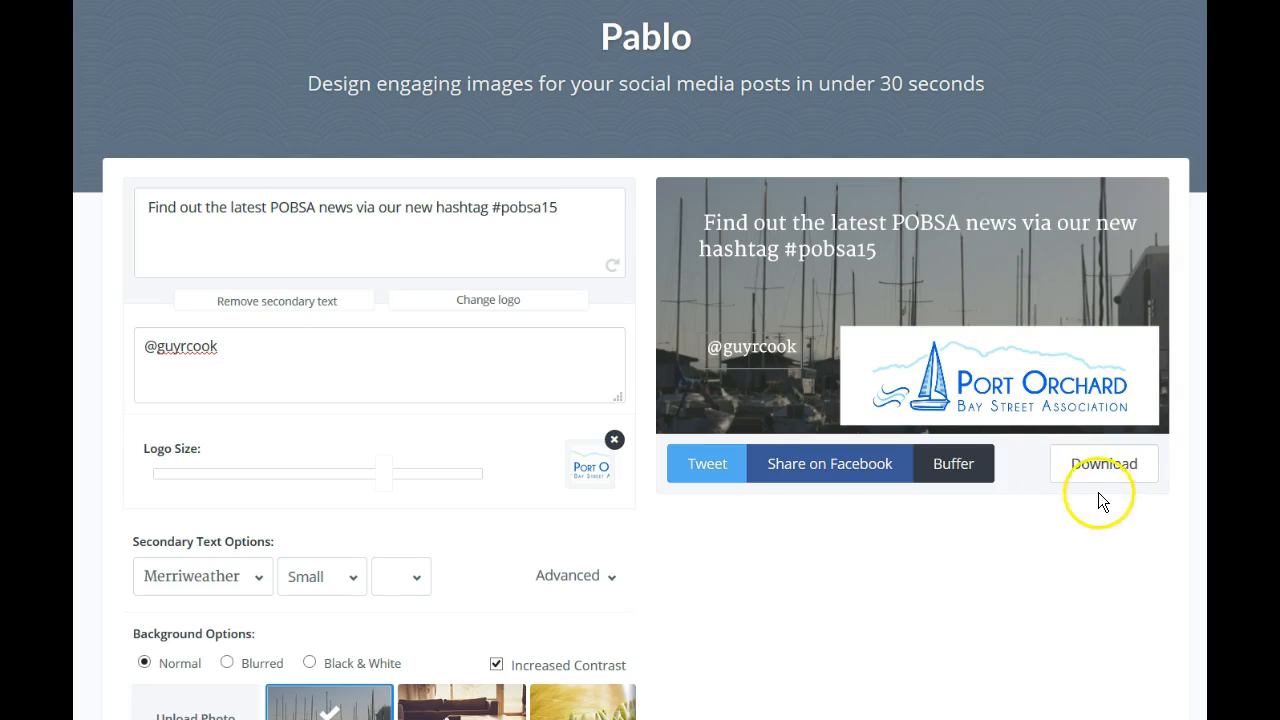
Download the finished design, choosing to save pablo.png as a file
click(1113, 468)
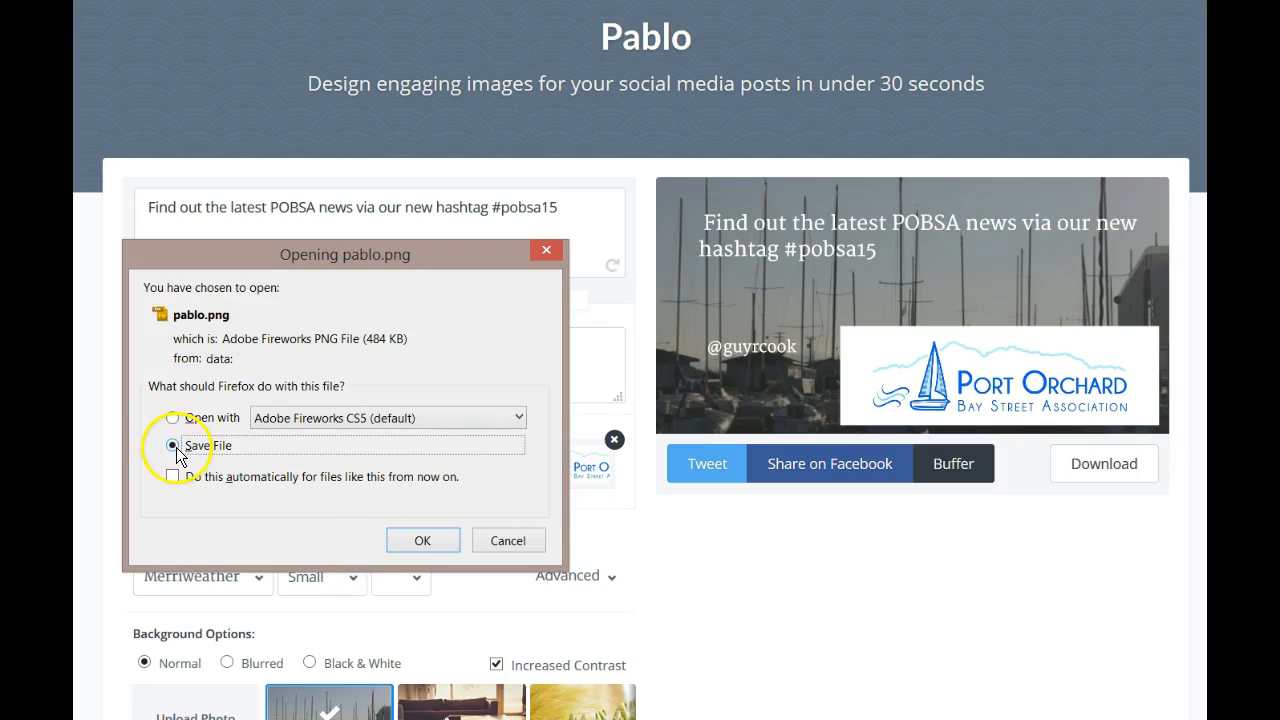
click(435, 549)
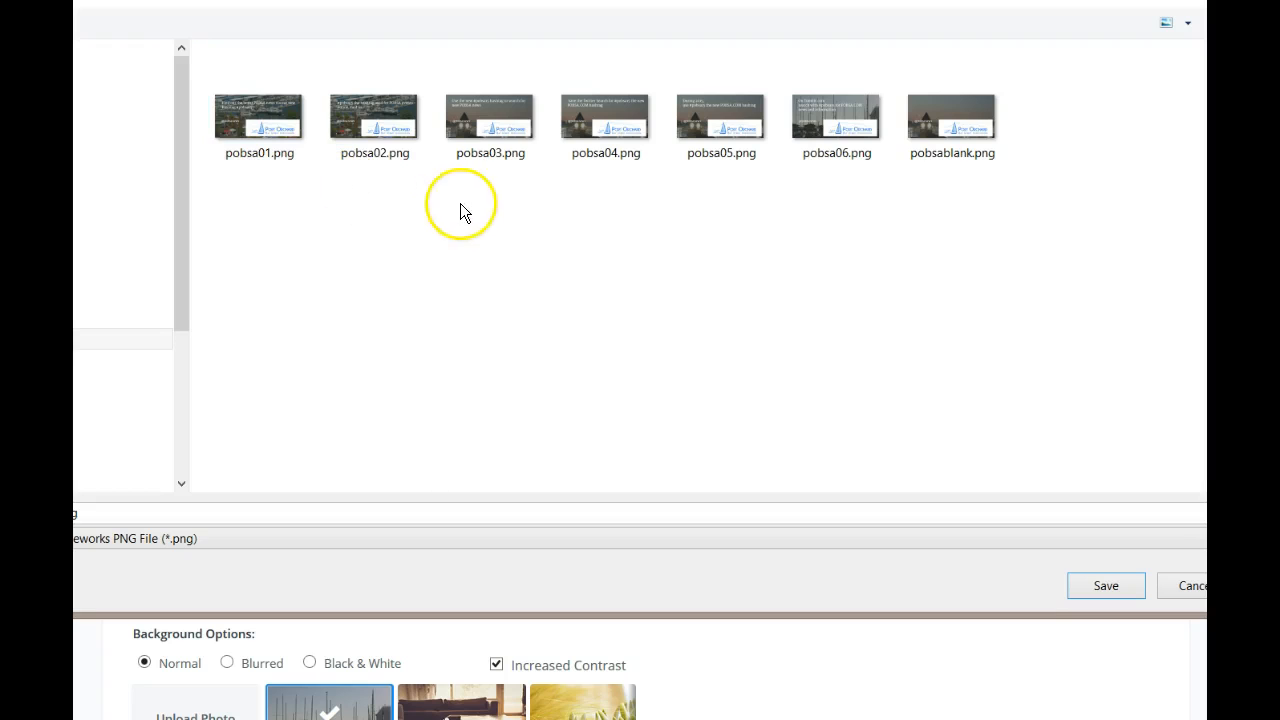
Save the image as pobsa07.png in the POBSA folder, next to pobsa06.png
click(837, 132)
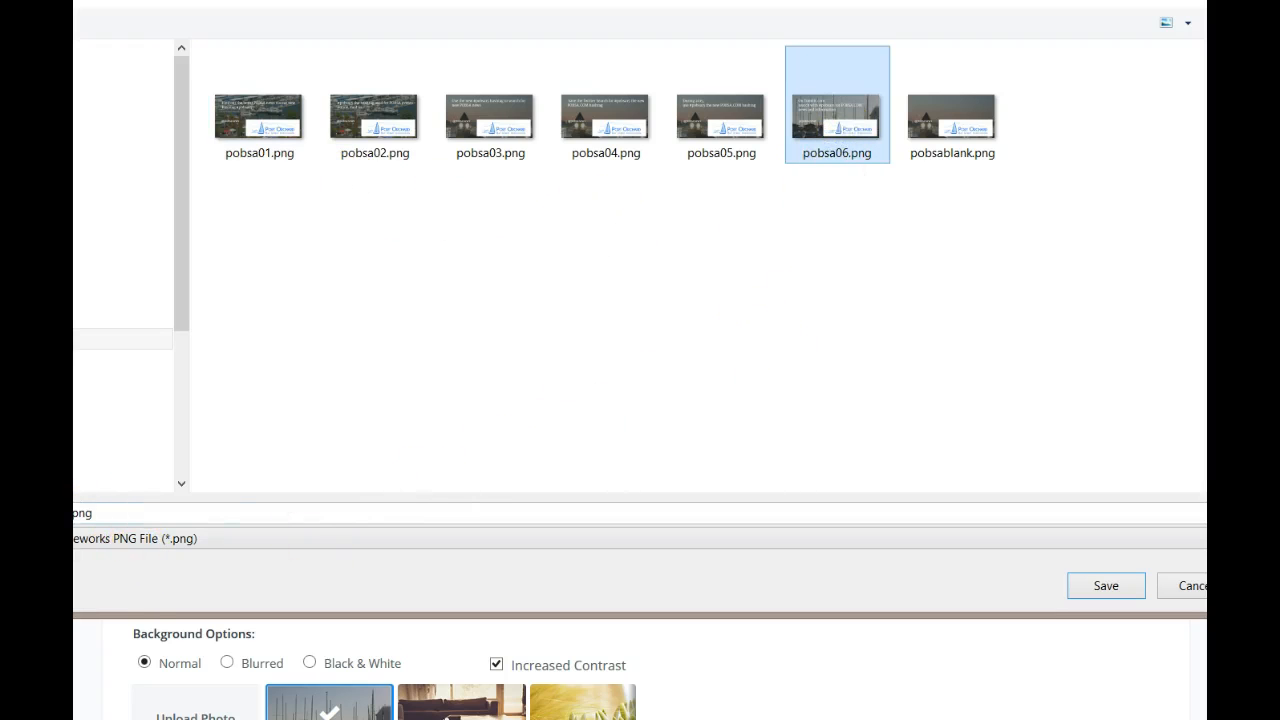
click(285, 369)
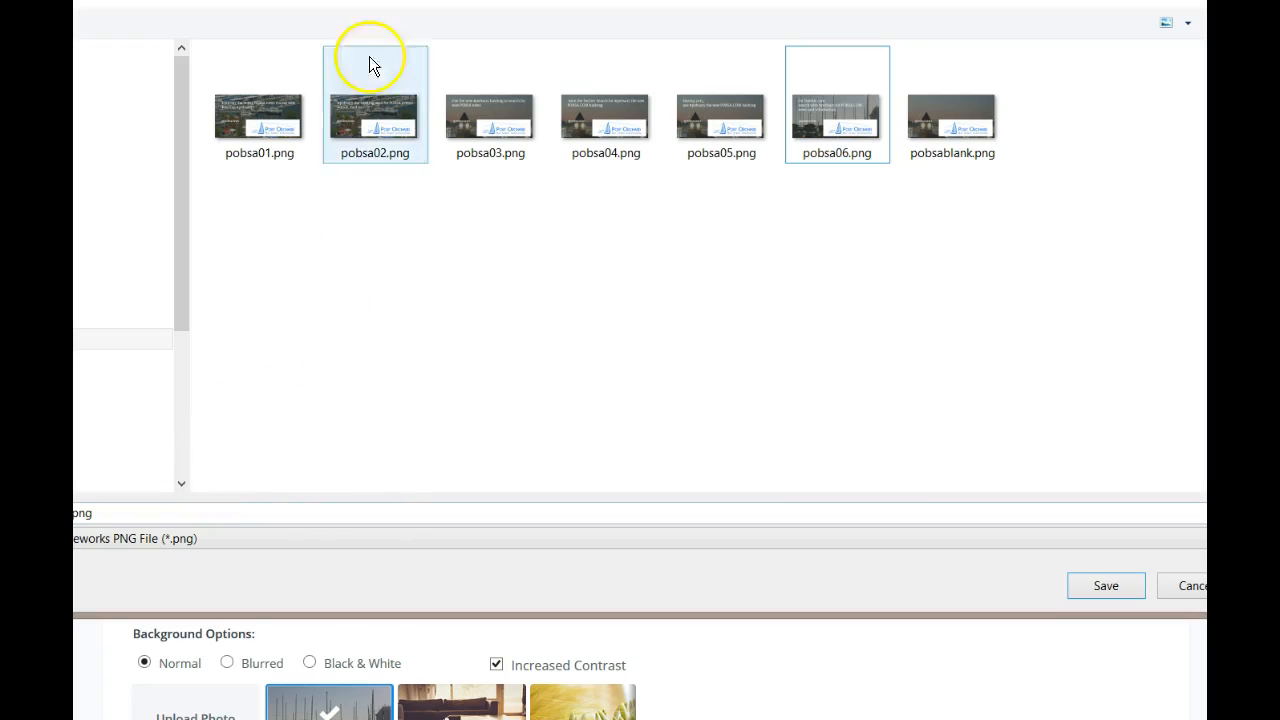
drag(375, 0, 495, 0)
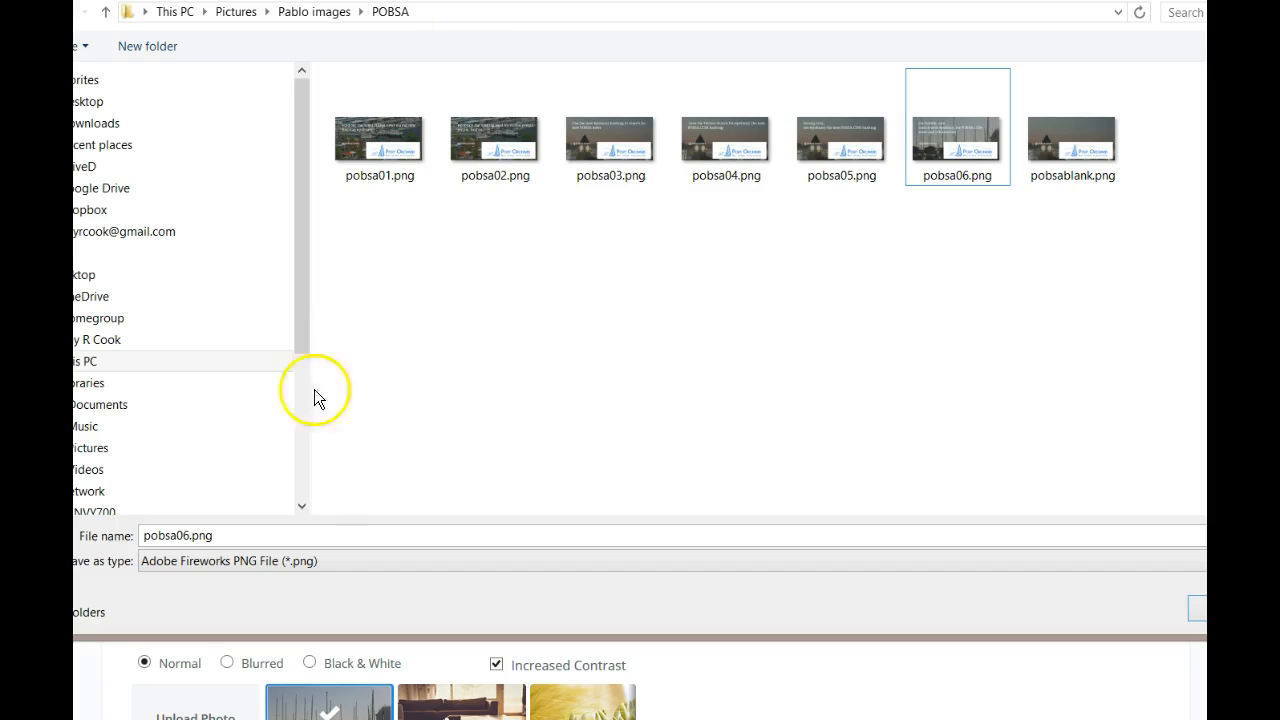
double_click(185, 536)
click(185, 536)
drag(181, 536, 190, 536)
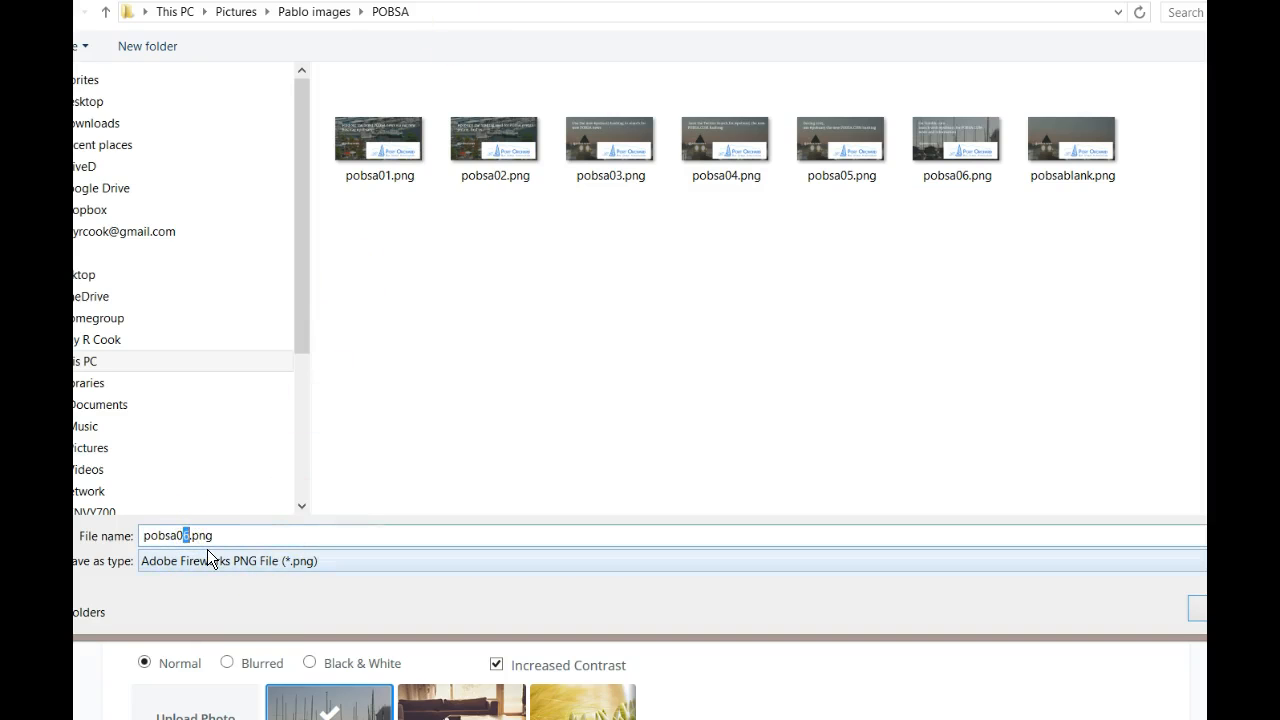
text(7)
click(1195, 612)
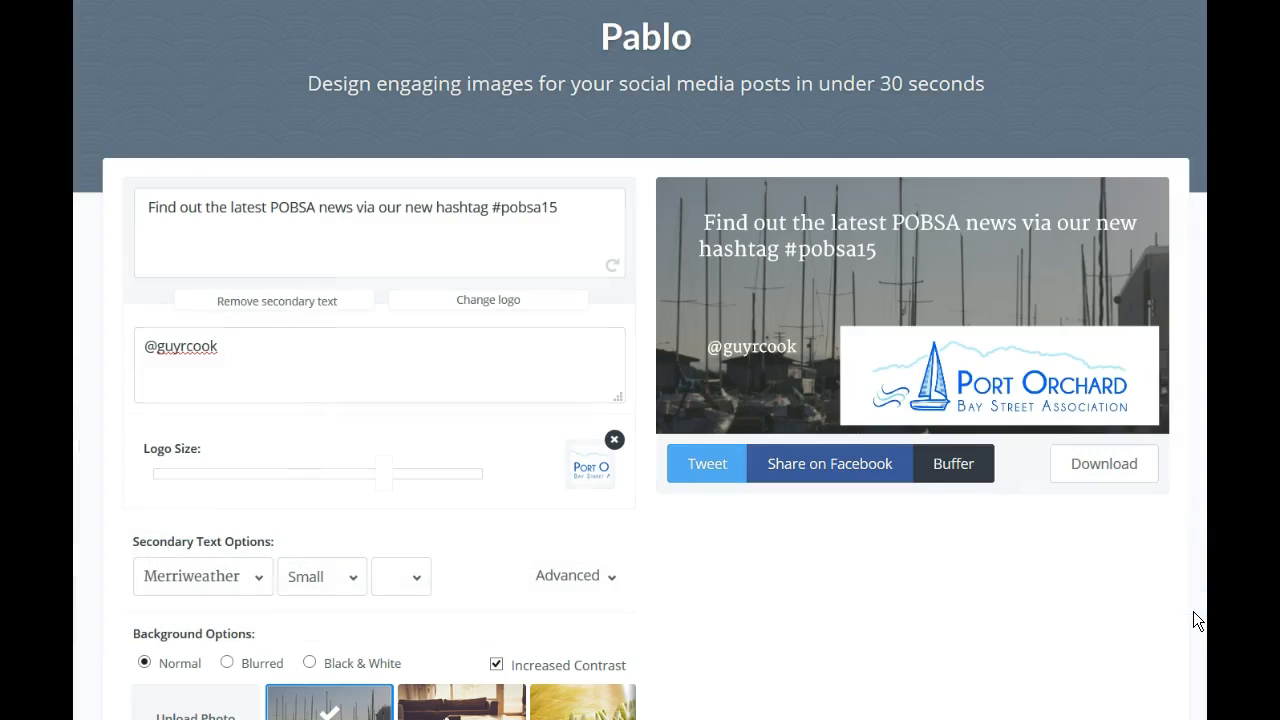